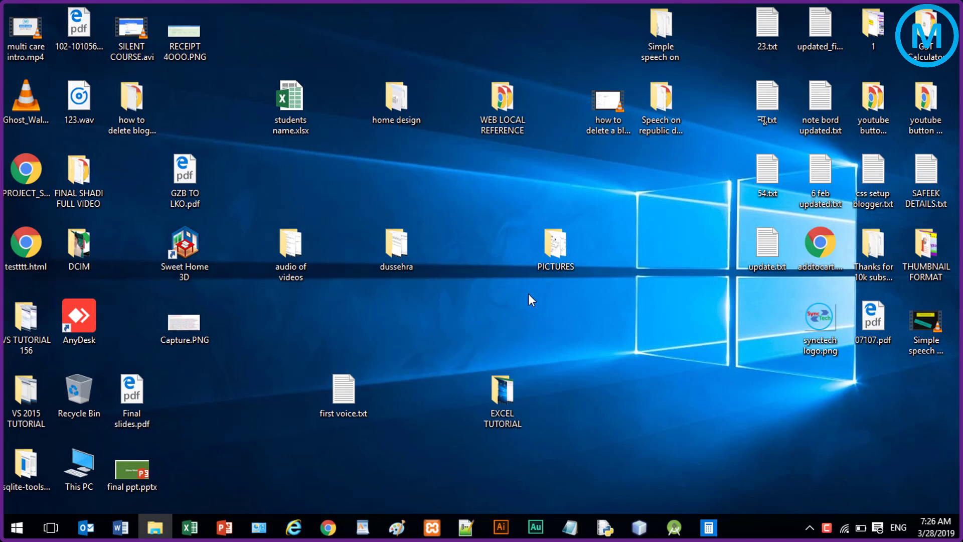
Step: Open the desktop PICTURES folder, look over pictures P1–P8, then close it
left_click_drag(527, 192, 594, 320)
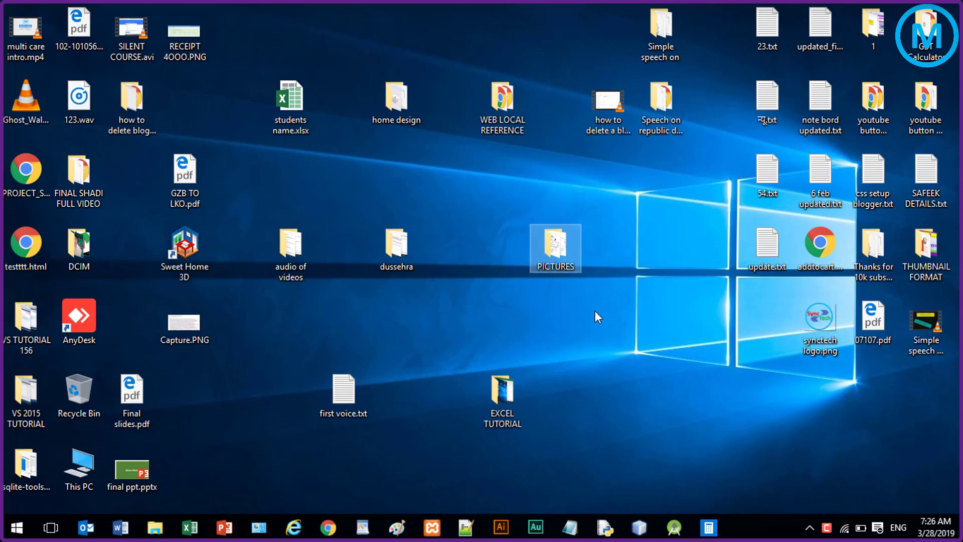
left_click_drag(511, 212, 610, 311)
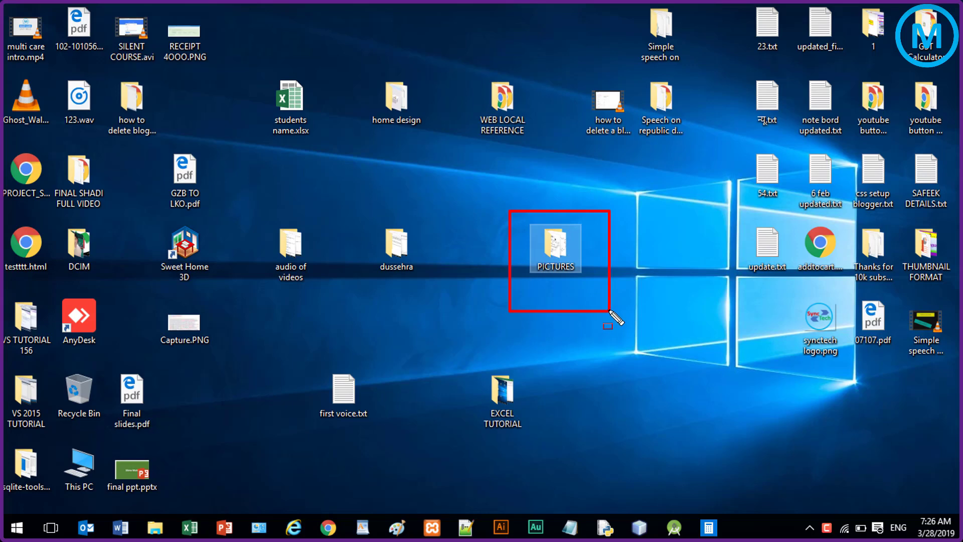
double_click(541, 243)
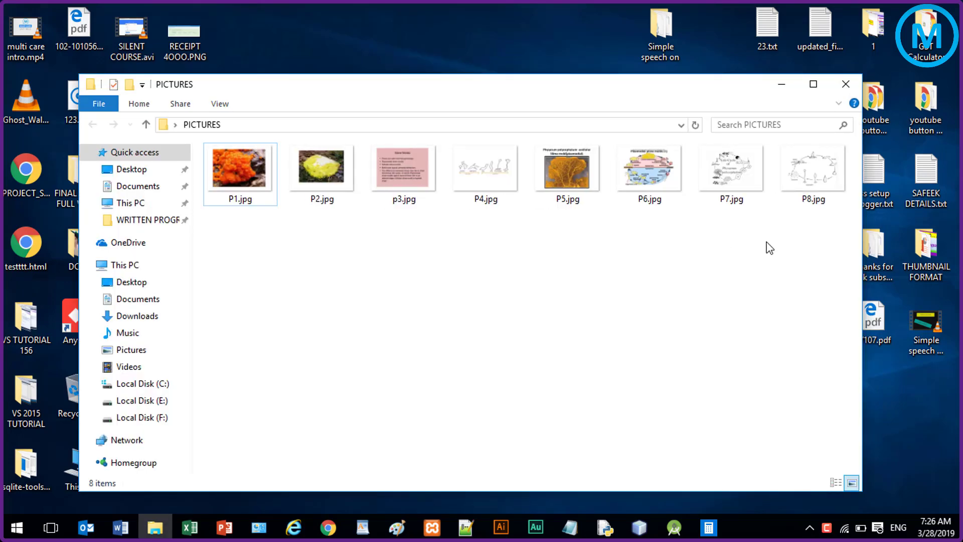
left_click(231, 167)
left_click(324, 171)
left_click(377, 177)
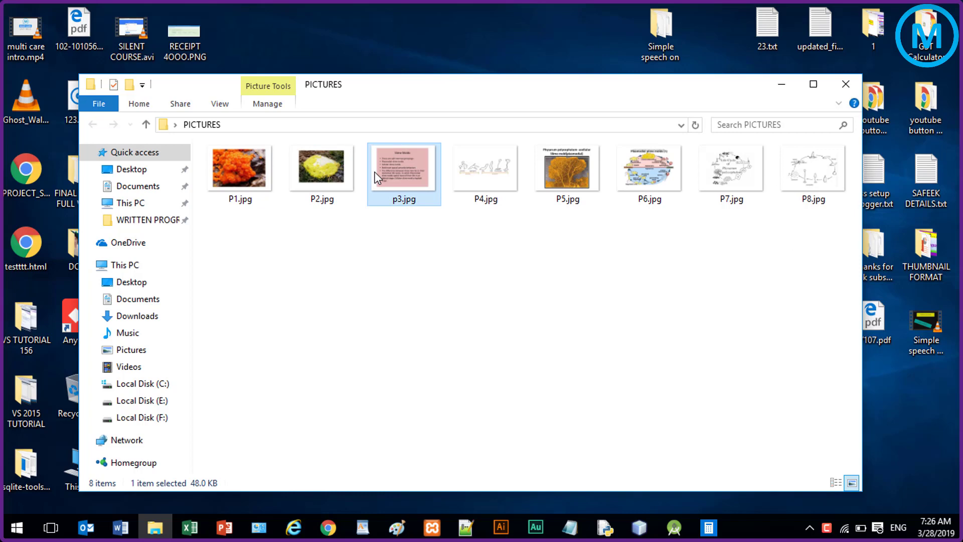
left_click(484, 173)
left_click(561, 173)
left_click(648, 176)
left_click(730, 175)
left_click(808, 178)
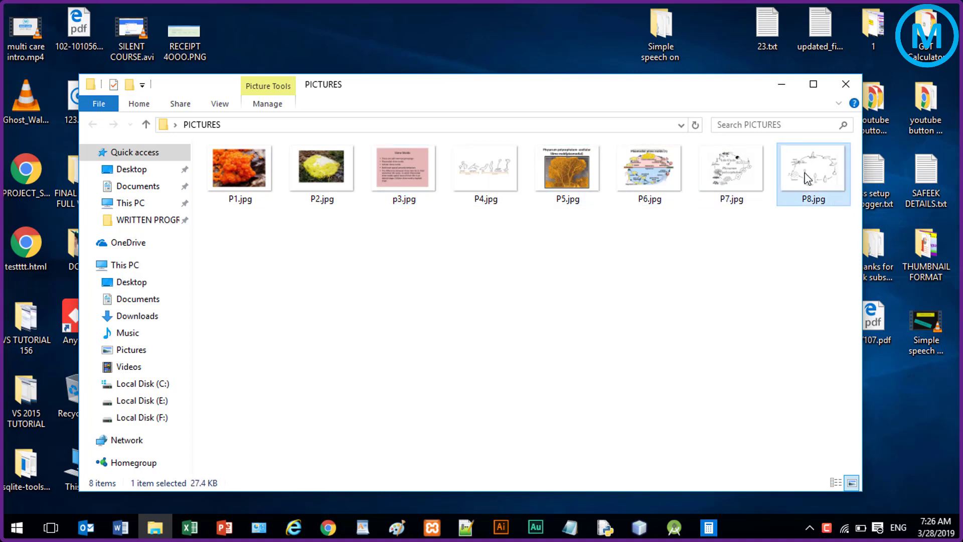
left_click(846, 84)
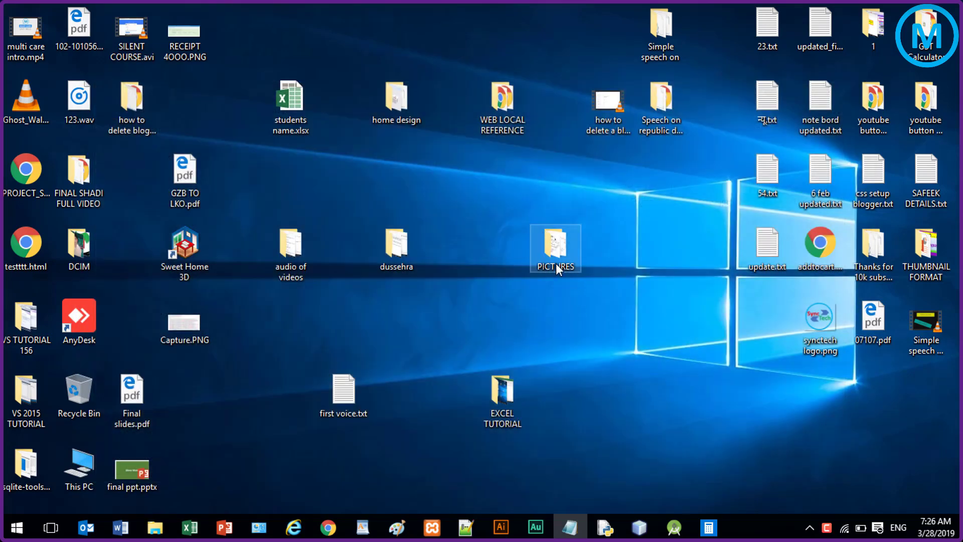
Step: Start a blank PowerPoint presentation and delete its title and subtitle placeholders
left_click(224, 527)
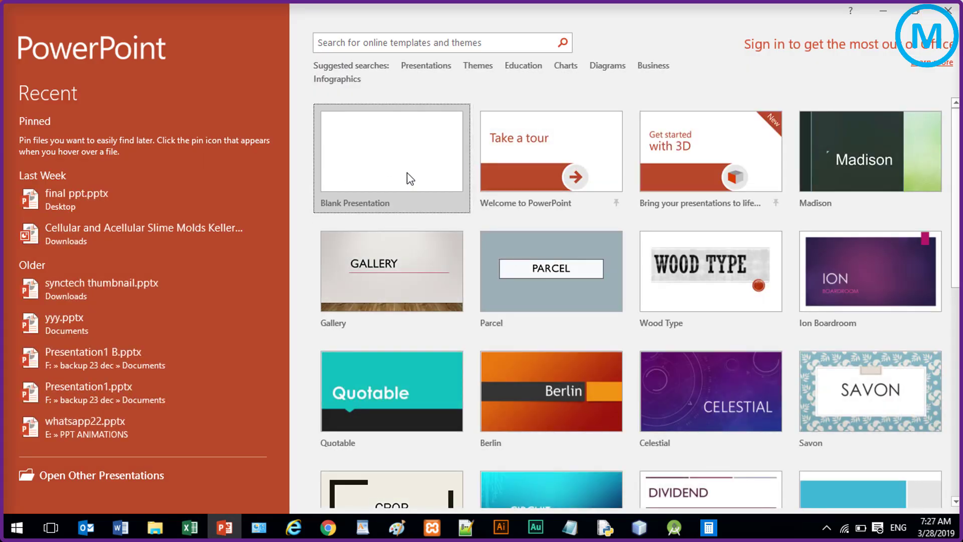
left_click(410, 177)
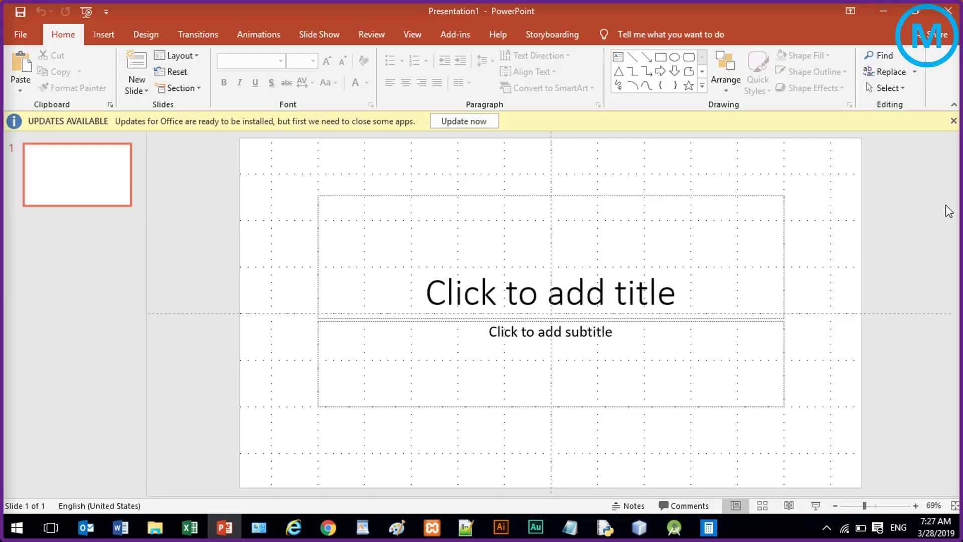
left_click(954, 121)
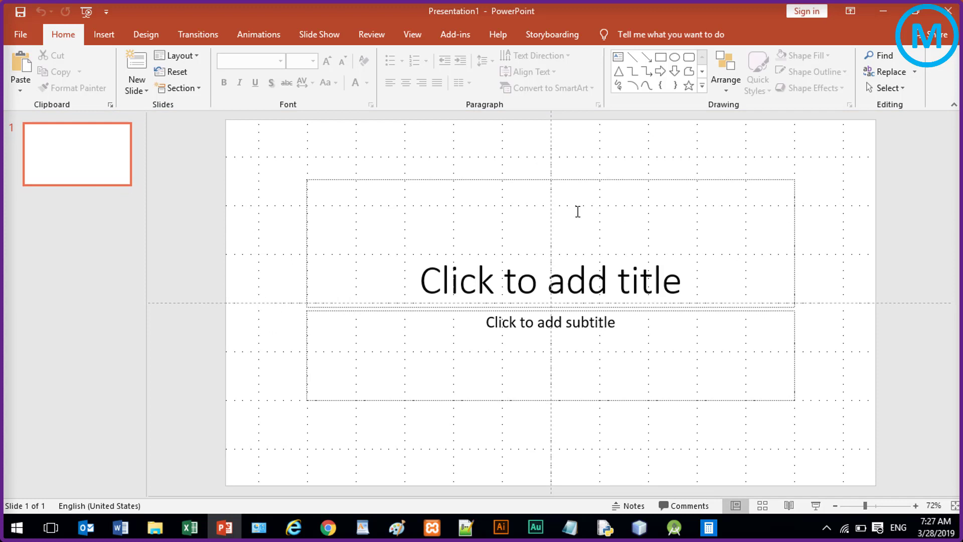
left_click(530, 180)
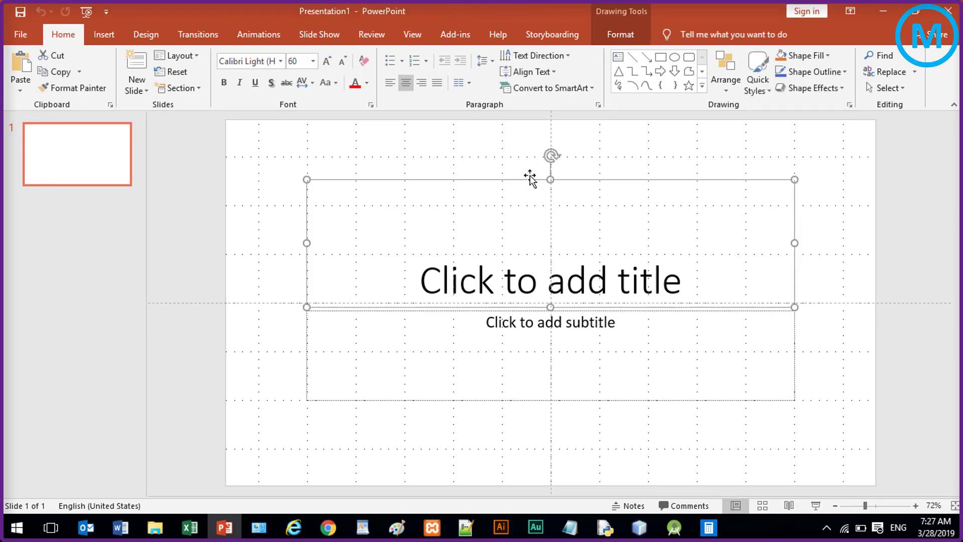
key("Delete")
left_click(543, 308)
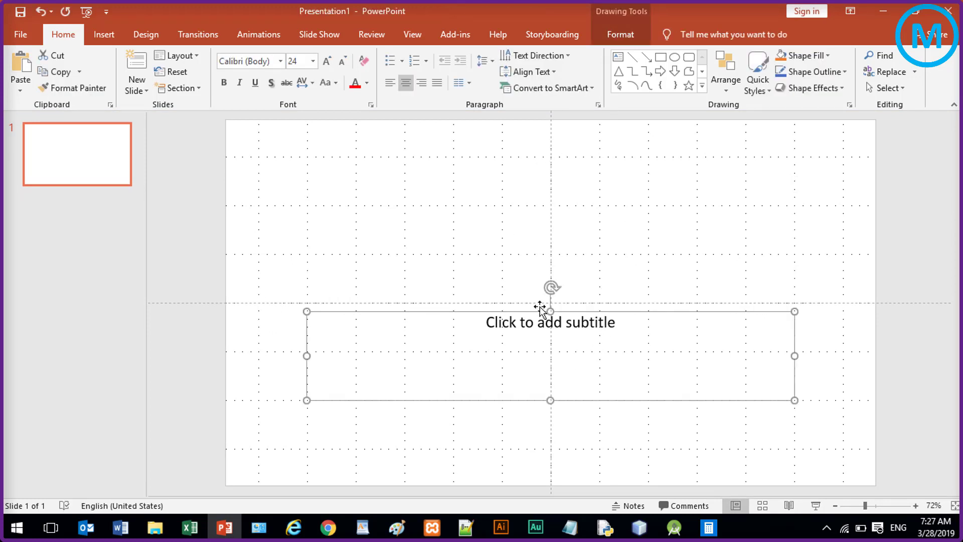
key("Delete")
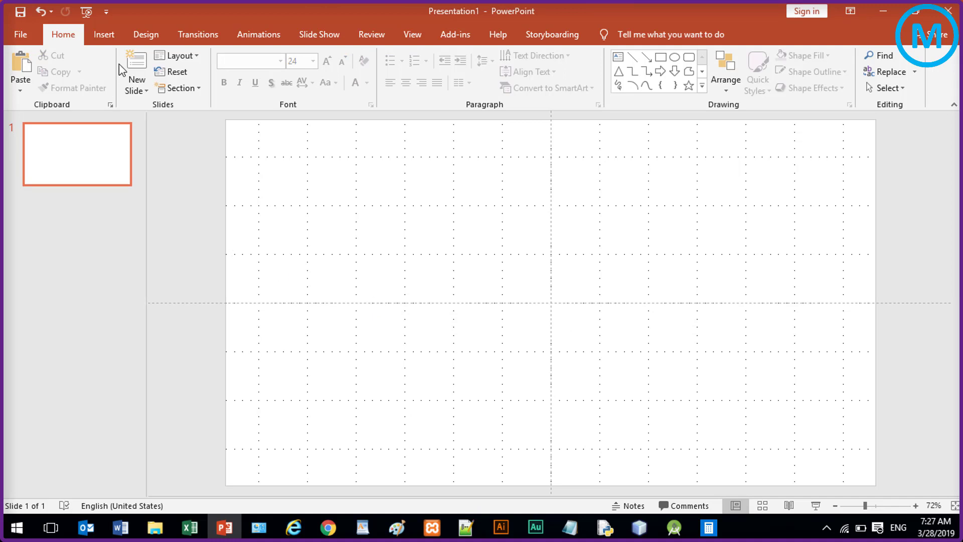
Step: Choose Insert > Photo Album > New Photo Album
left_click(104, 35)
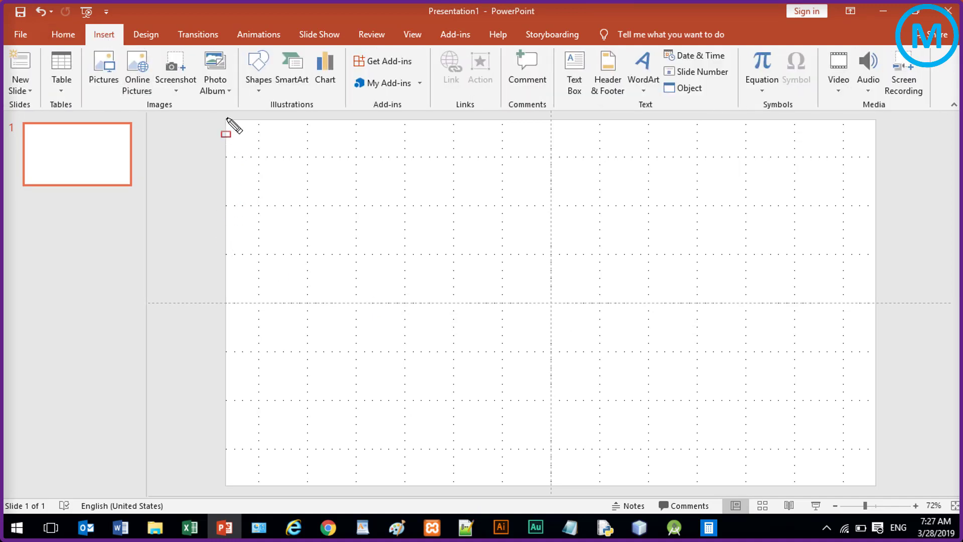
mouse_move(191, 43)
left_mouse_down()
mouse_move(200, 87)
mouse_move(241, 114)
left_mouse_up()
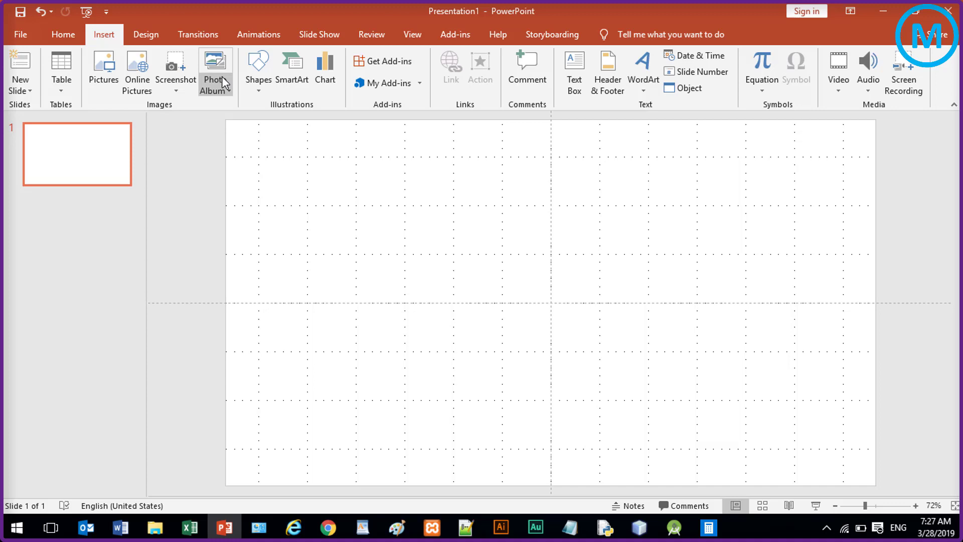
left_click(221, 90)
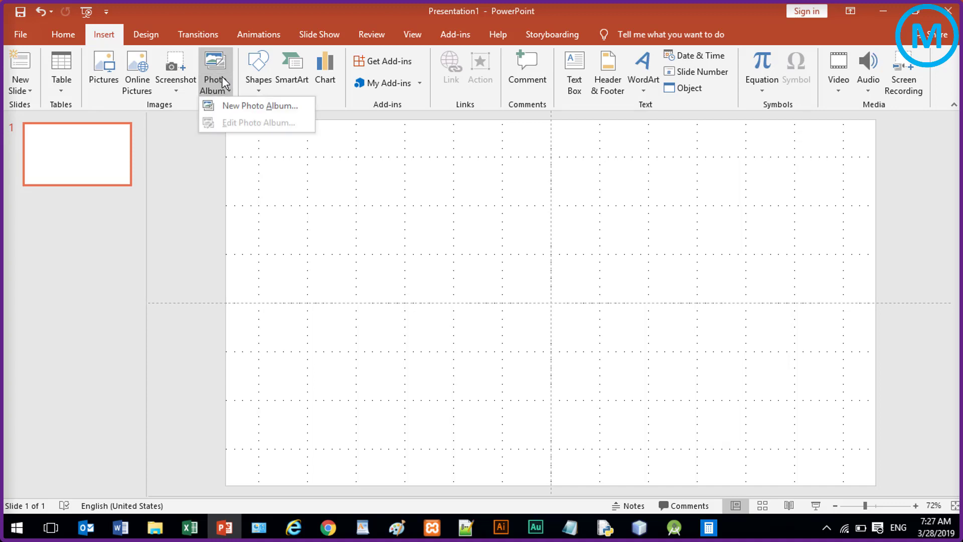
left_click(251, 106)
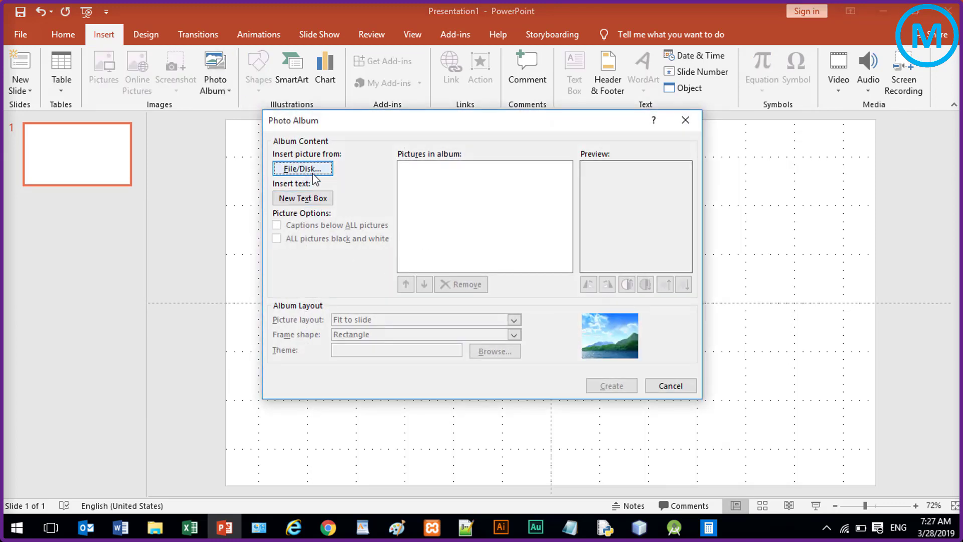
Step: Browse for album pictures and open the PICTURES folder on the Desktop
mouse_move(269, 146)
left_mouse_down()
mouse_move(301, 199)
mouse_move(354, 189)
left_mouse_up()
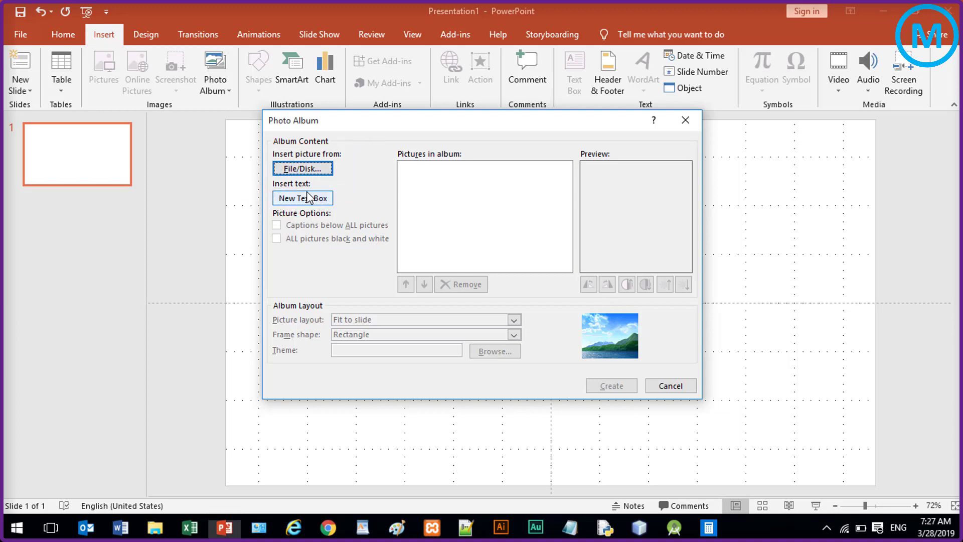
left_click(305, 170)
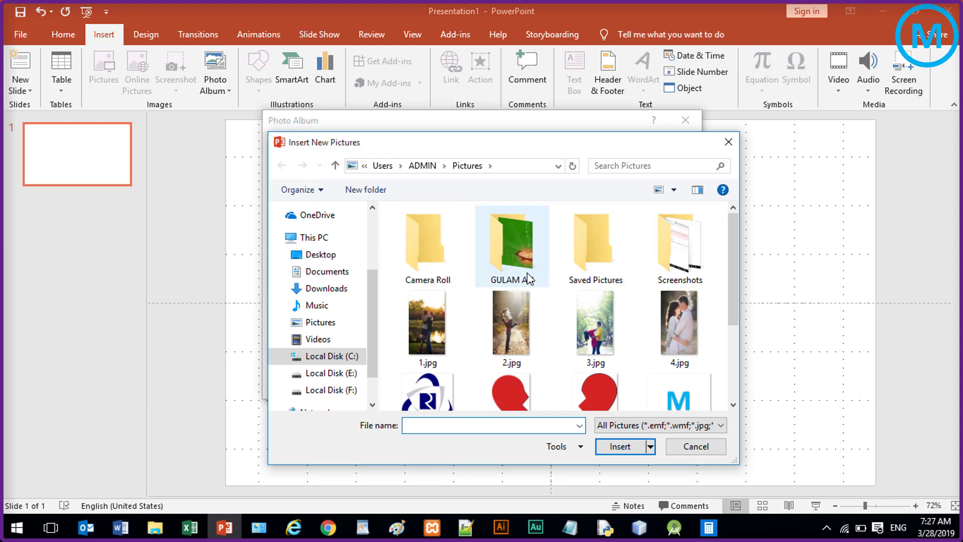
left_click_drag(494, 147, 482, 114)
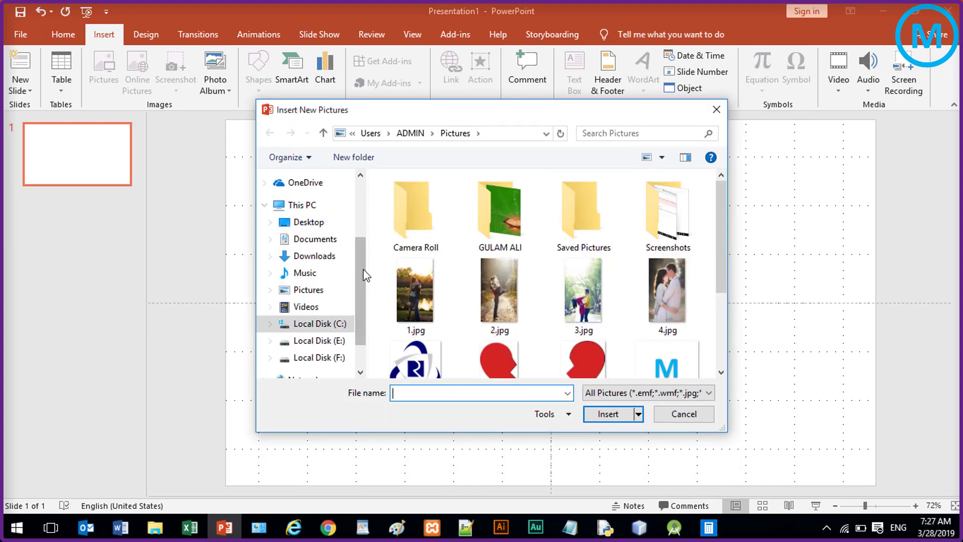
left_click_drag(363, 271, 358, 224)
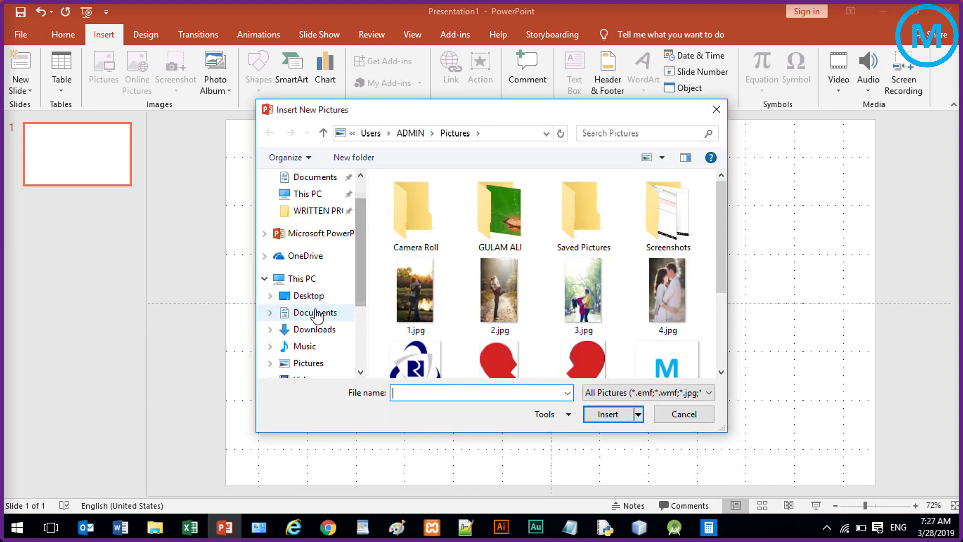
left_click(312, 296)
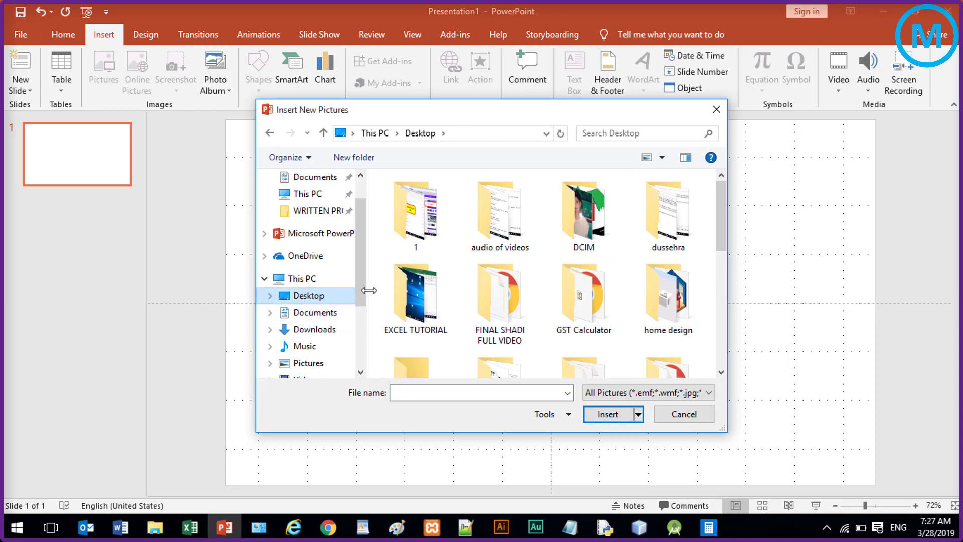
scroll(688, 296, "down", 1)
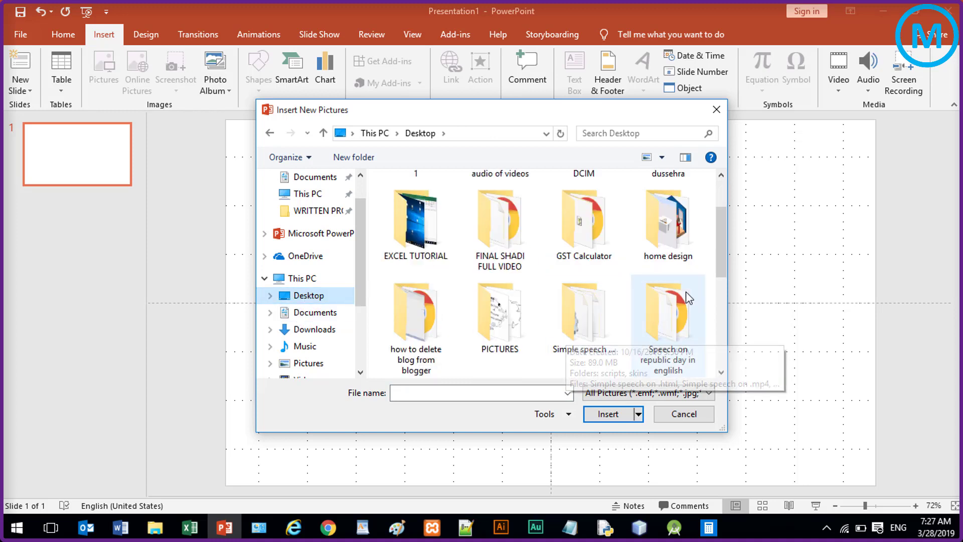
double_click(499, 328)
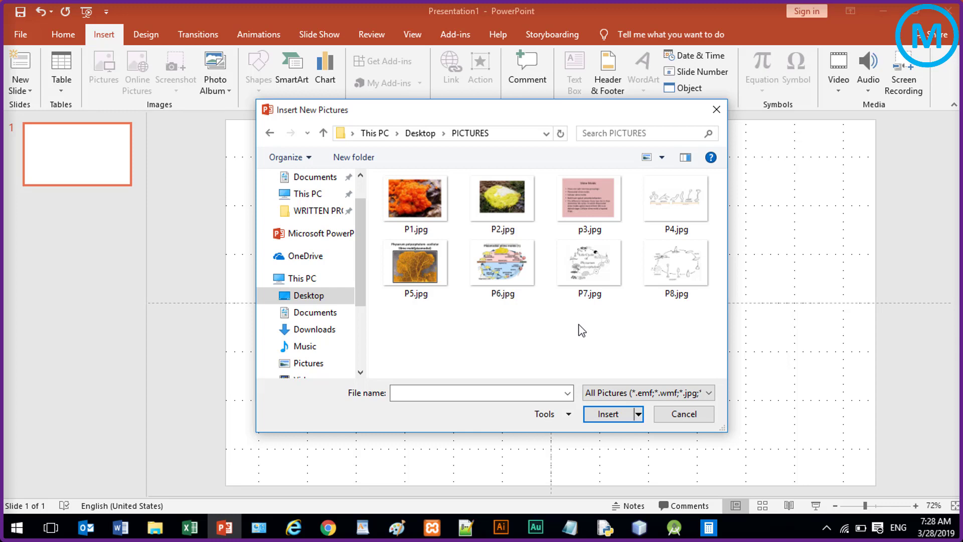
Step: Select pictures P1–P8 together and insert them into the album list
key("ctrl+a")
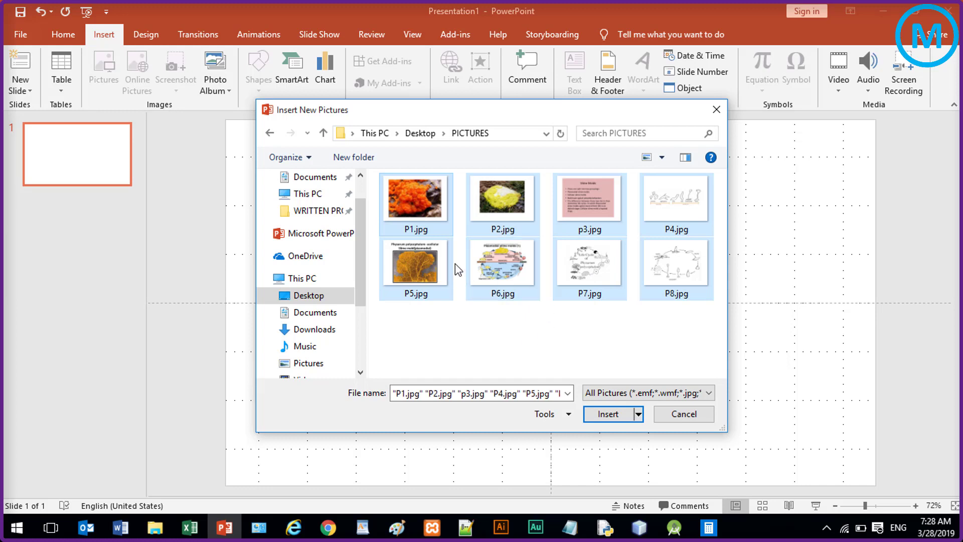
left_click(721, 358)
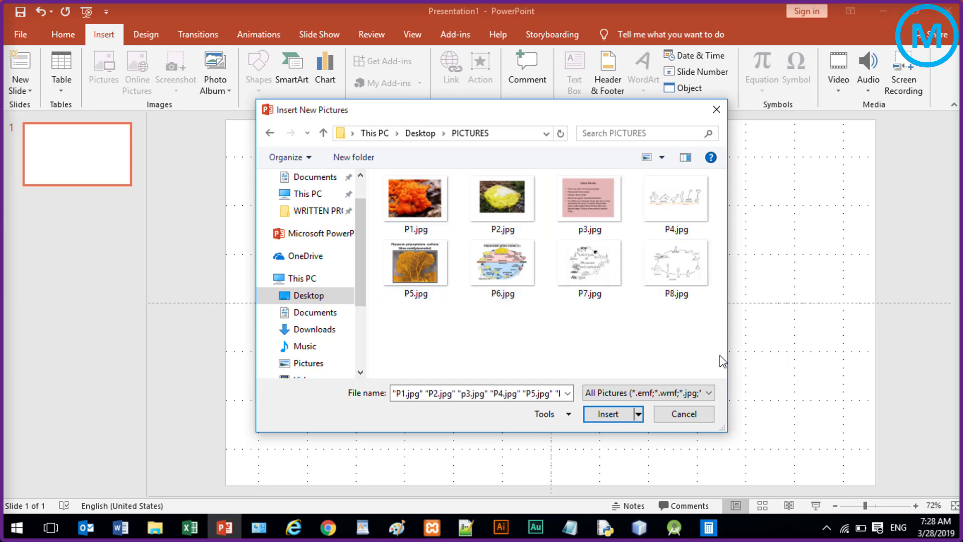
left_click_drag(711, 312, 380, 185)
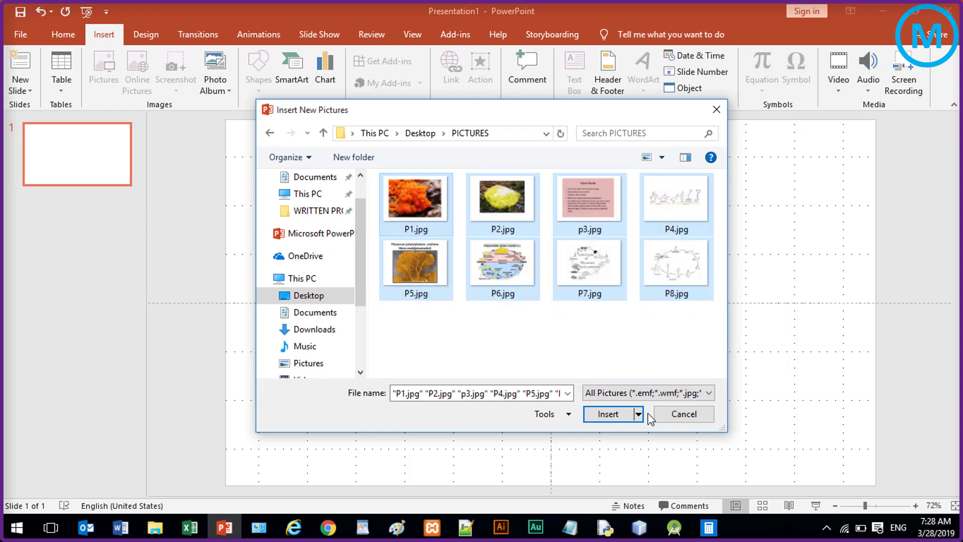
left_click(607, 415)
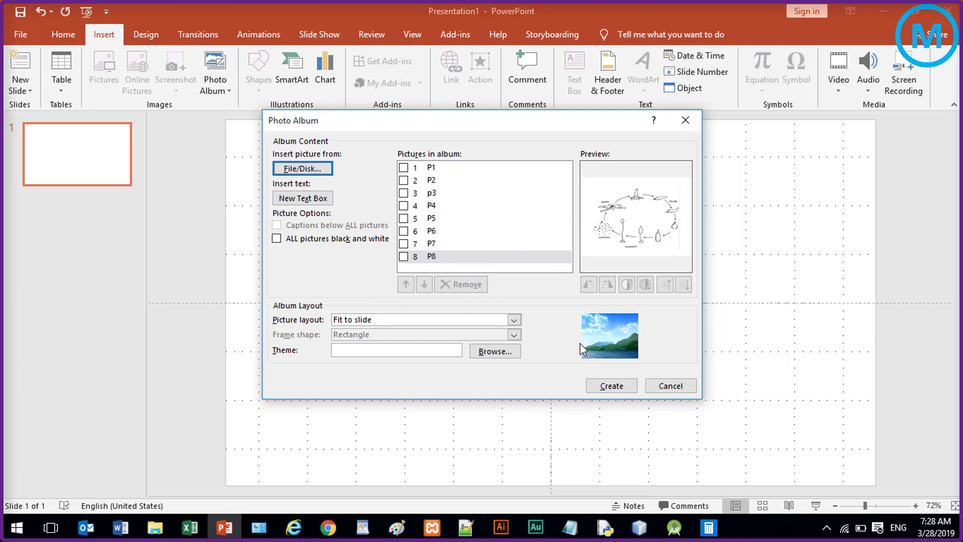
Step: Create the photo album and review picture slides 2 through 5
left_click(612, 390)
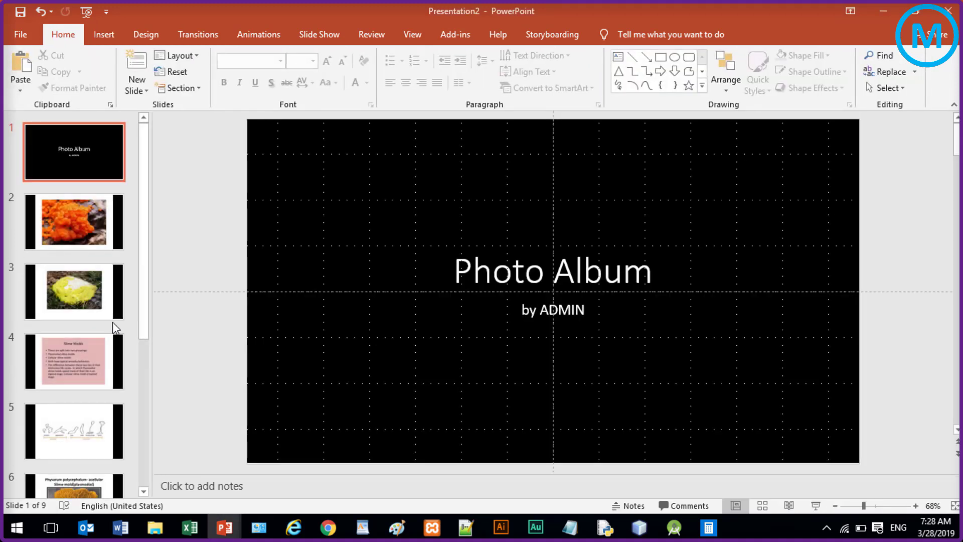
scroll(146, 243, "down", 5)
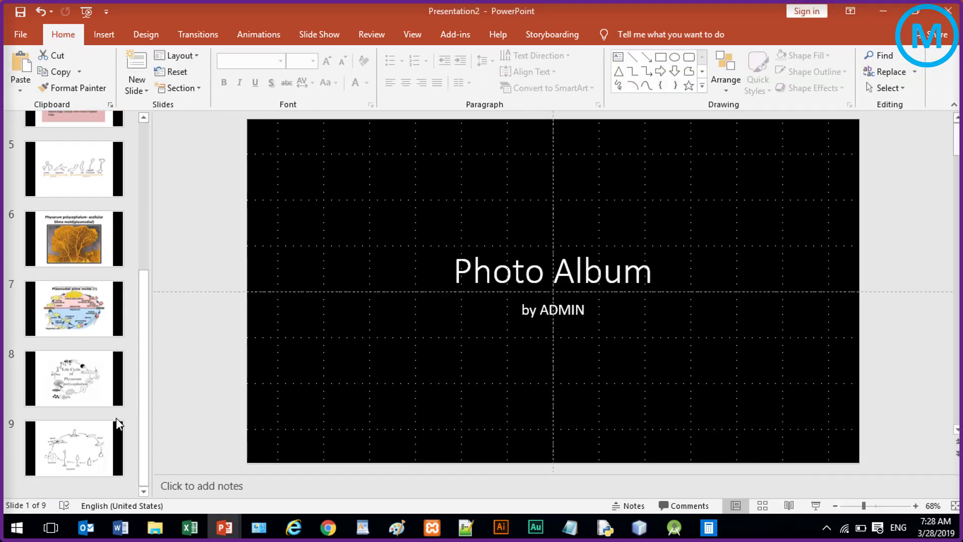
scroll(75, 301, "up", 5)
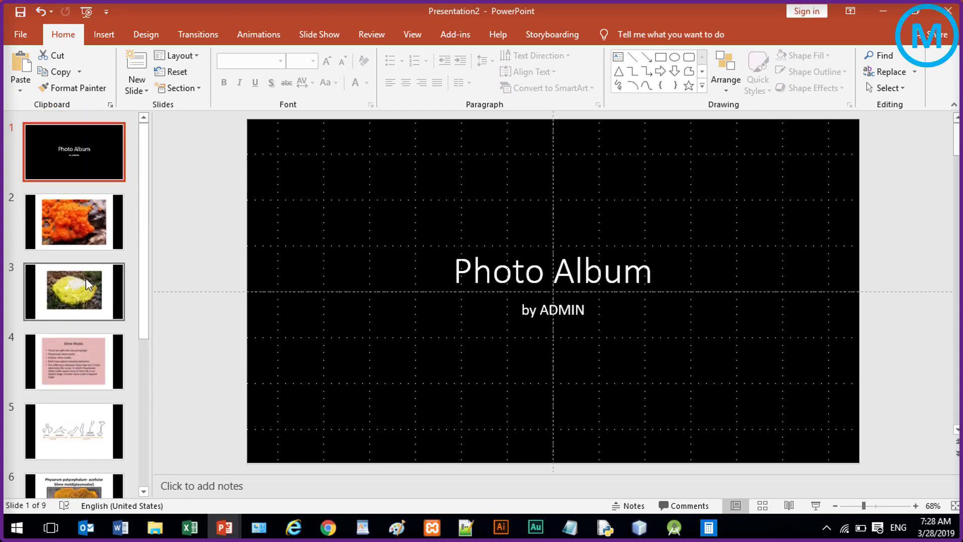
left_click(73, 227)
left_click(76, 308)
left_click(76, 344)
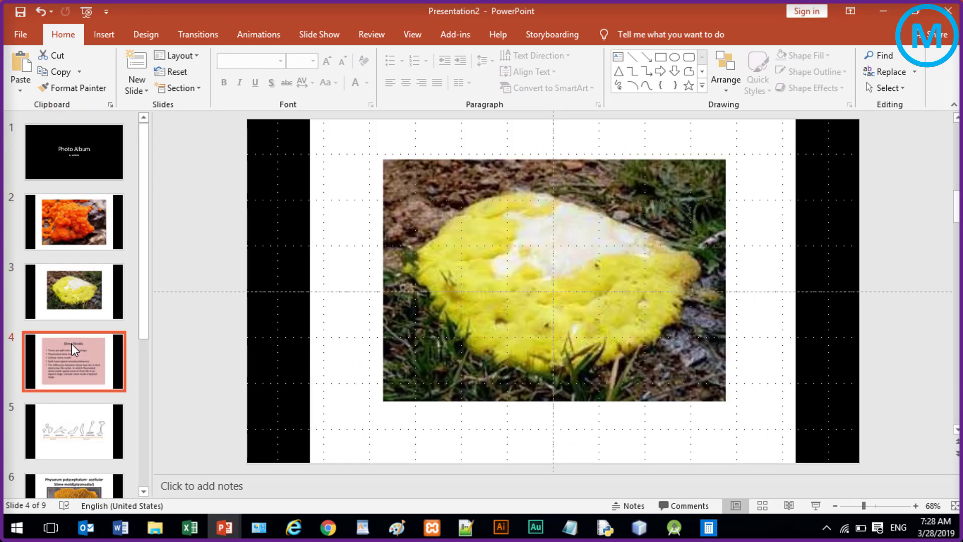
left_click(78, 419)
Step: Review picture slides 6 through 9, then return to the Photo Album title slide
scroll(68, 412, "down", 2)
left_click(100, 442)
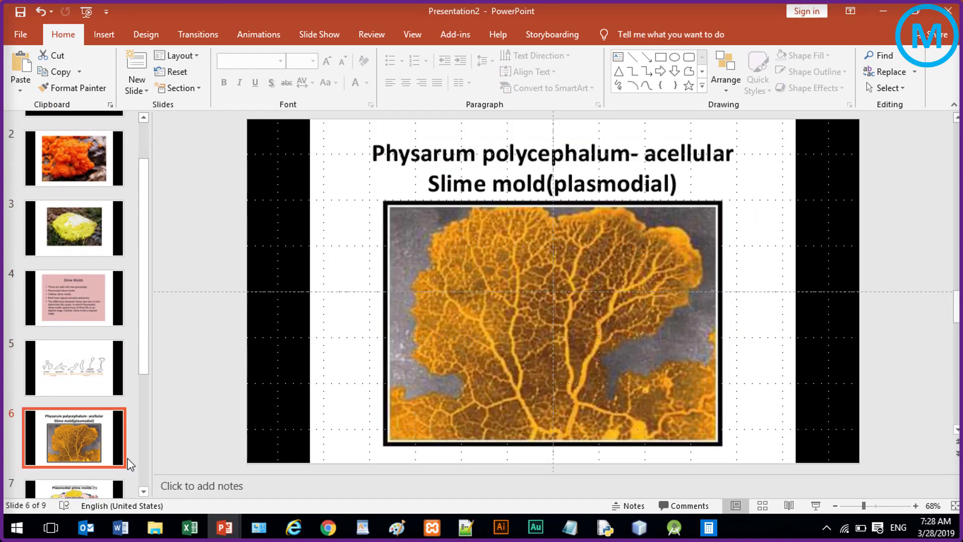
scroll(103, 435, "down", 3)
left_click(76, 381)
left_click(80, 442)
scroll(70, 446, "down", 2)
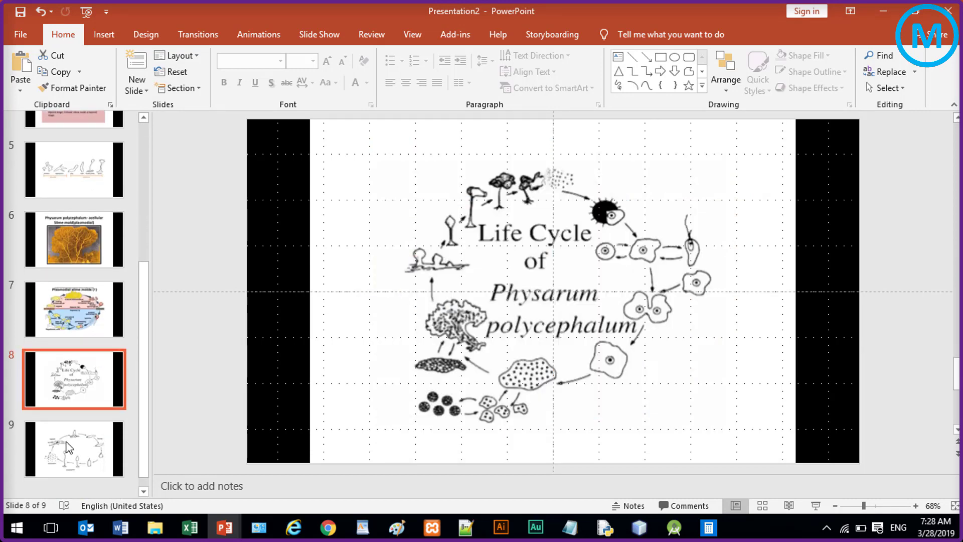
left_click(59, 453)
scroll(173, 387, "up", 5)
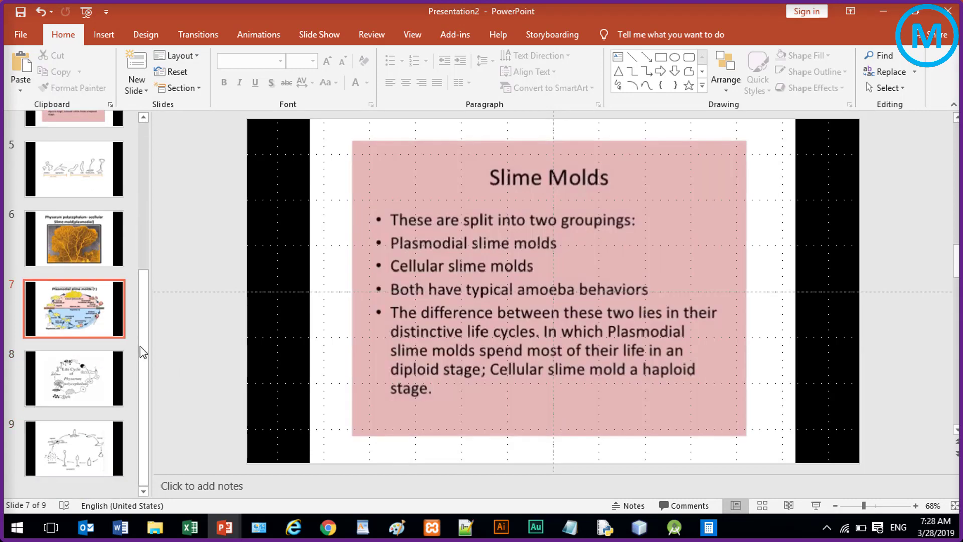
scroll(105, 326, "up", 3)
left_click(70, 153)
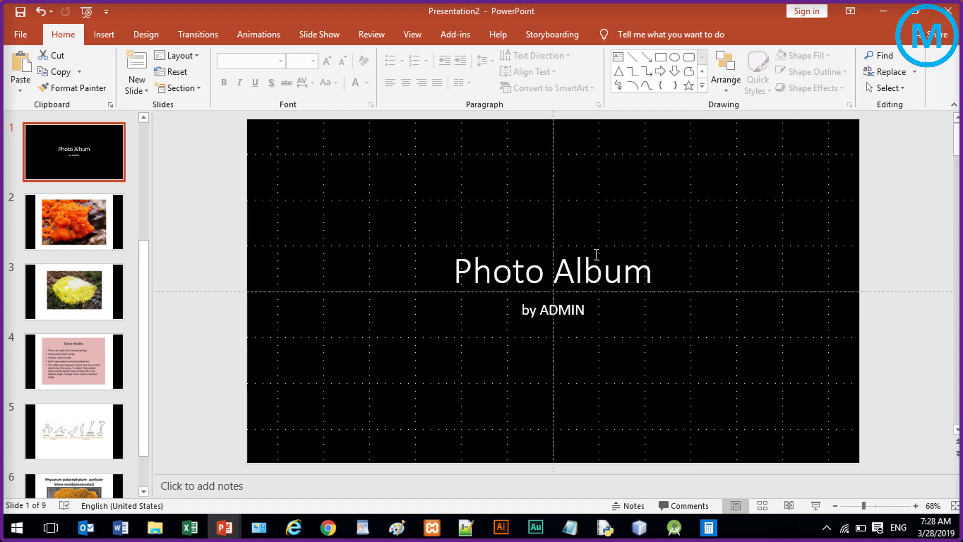
Step: Delete slide 1, leaving eight picture slides that start with the orange photo
left_click(530, 266)
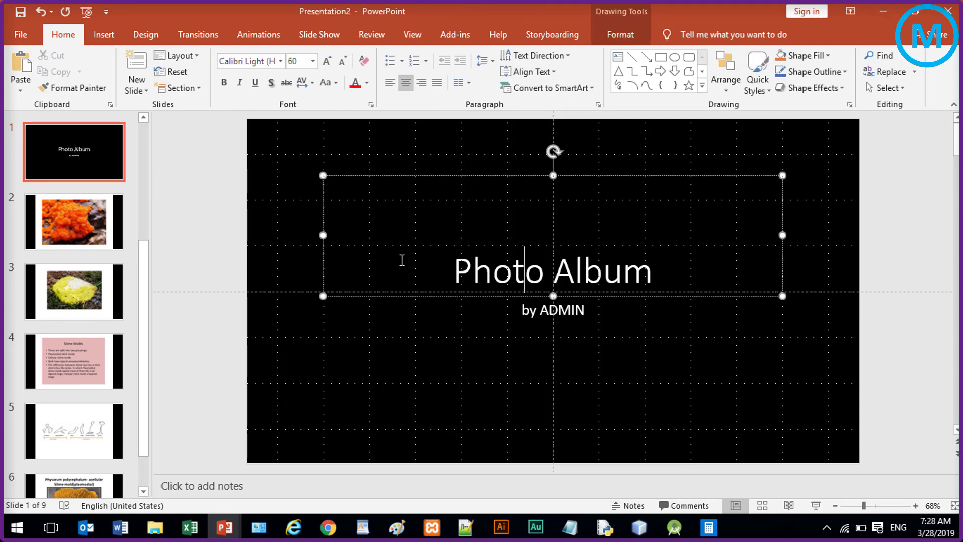
right_click(84, 169)
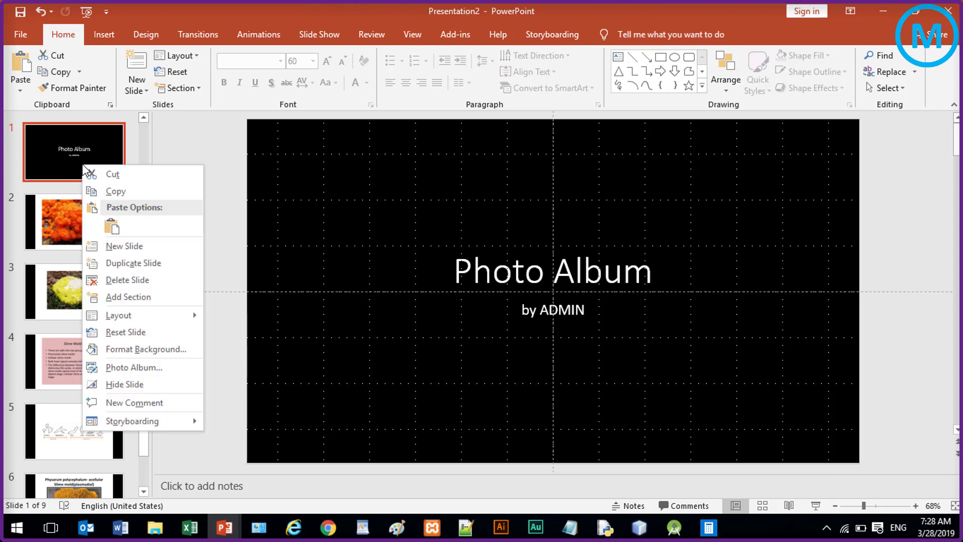
left_click(123, 280)
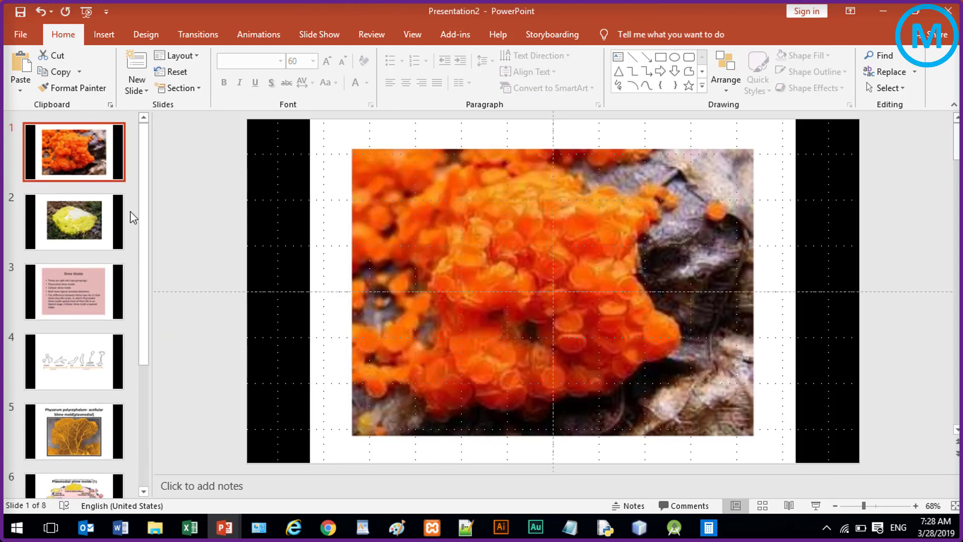
left_click_drag(146, 176, 142, 424)
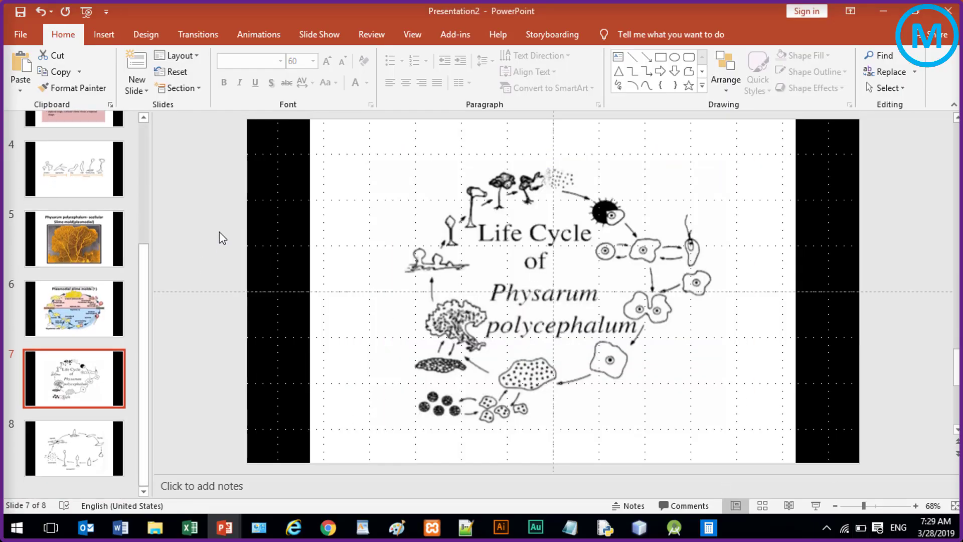
left_click(197, 200)
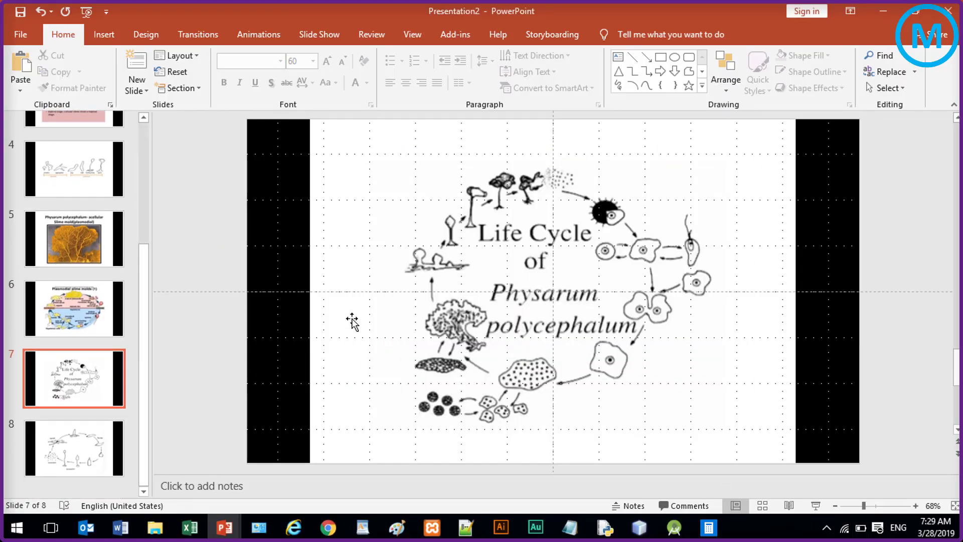